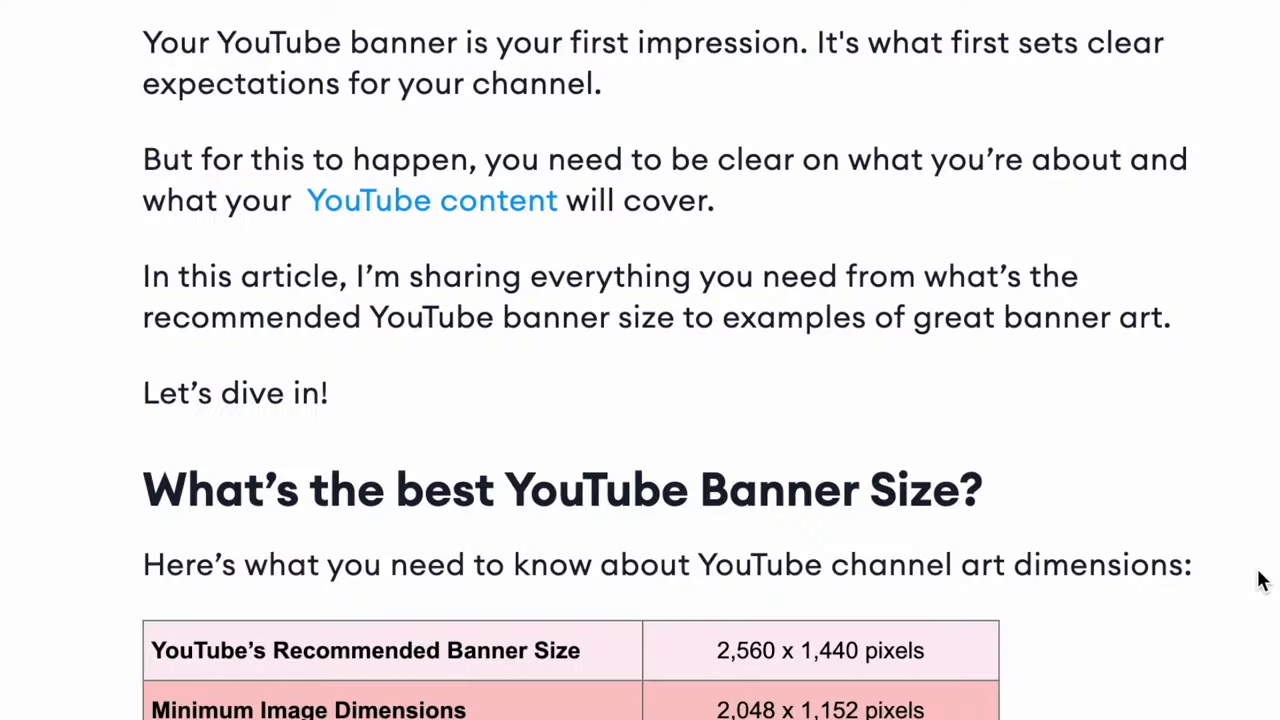
Go to snappa.com and start a blank 2560 × 1440 px YouTube Banner from scratch.
{"action": "scroll", "coordinate": [1262, 580], "scroll_direction": "down", "scroll_amount": 4}
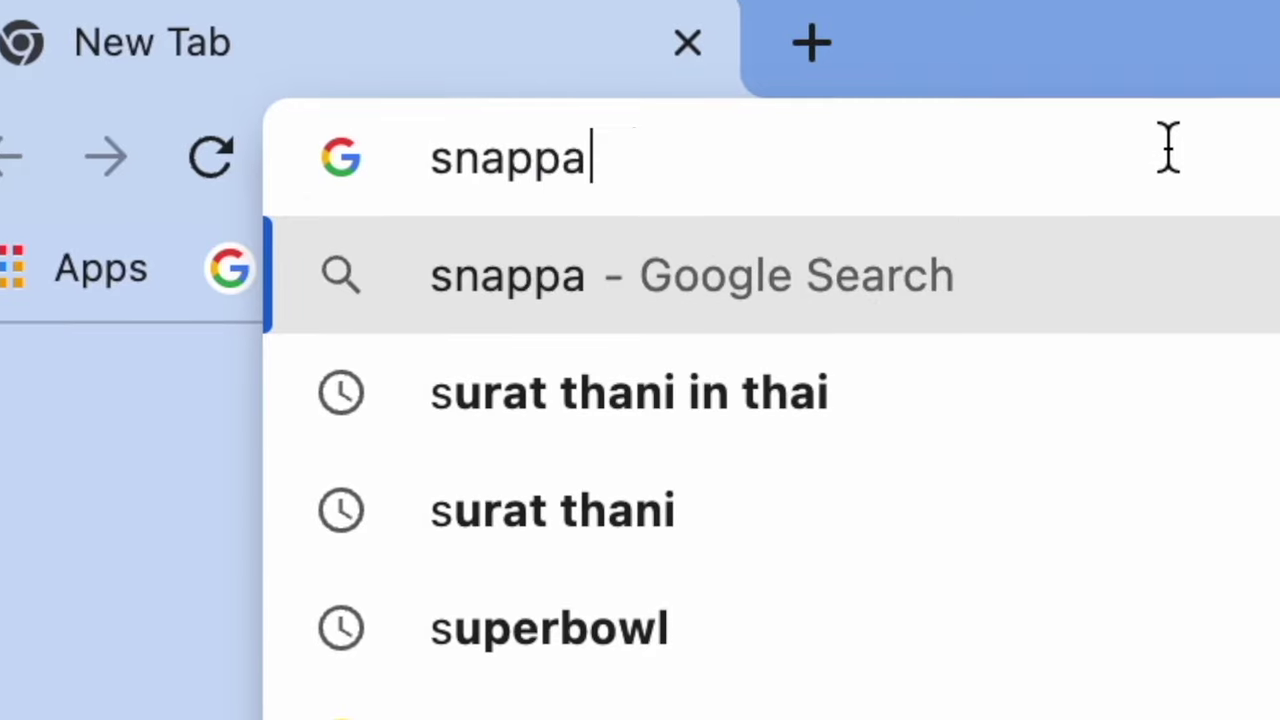
{"action": "type", "text": ".com"}
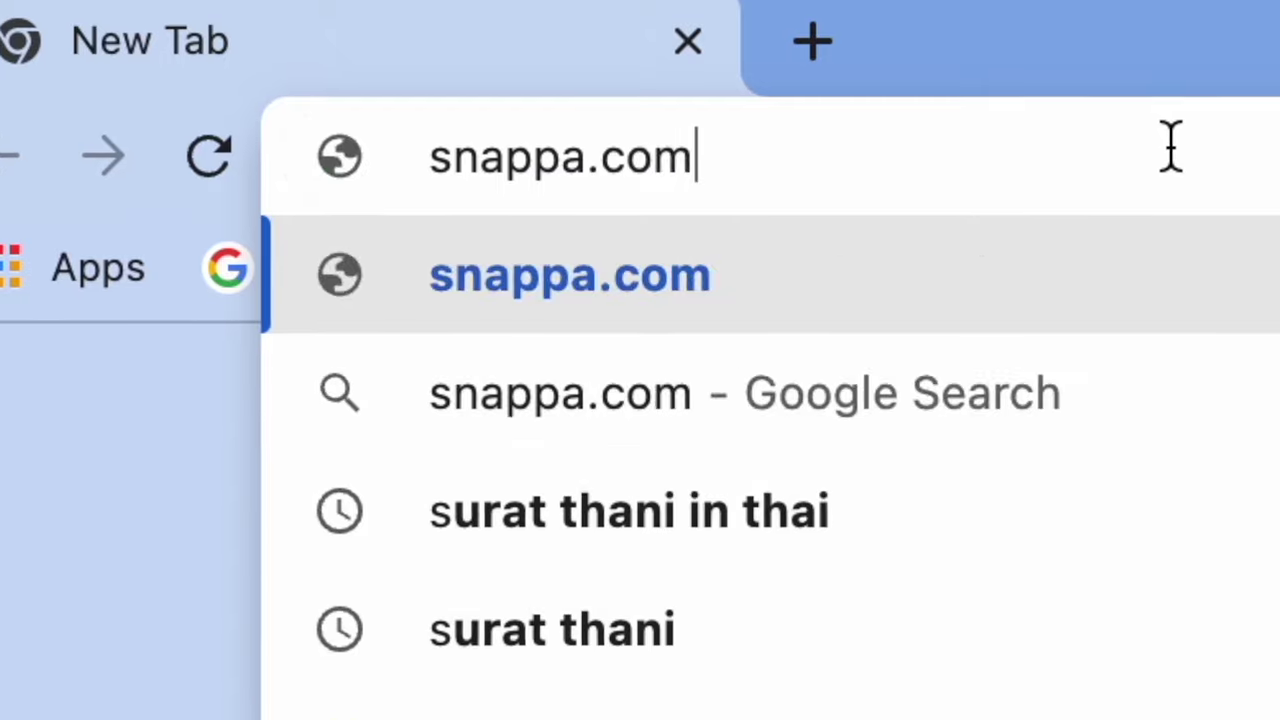
{"action": "key", "text": "Return"}
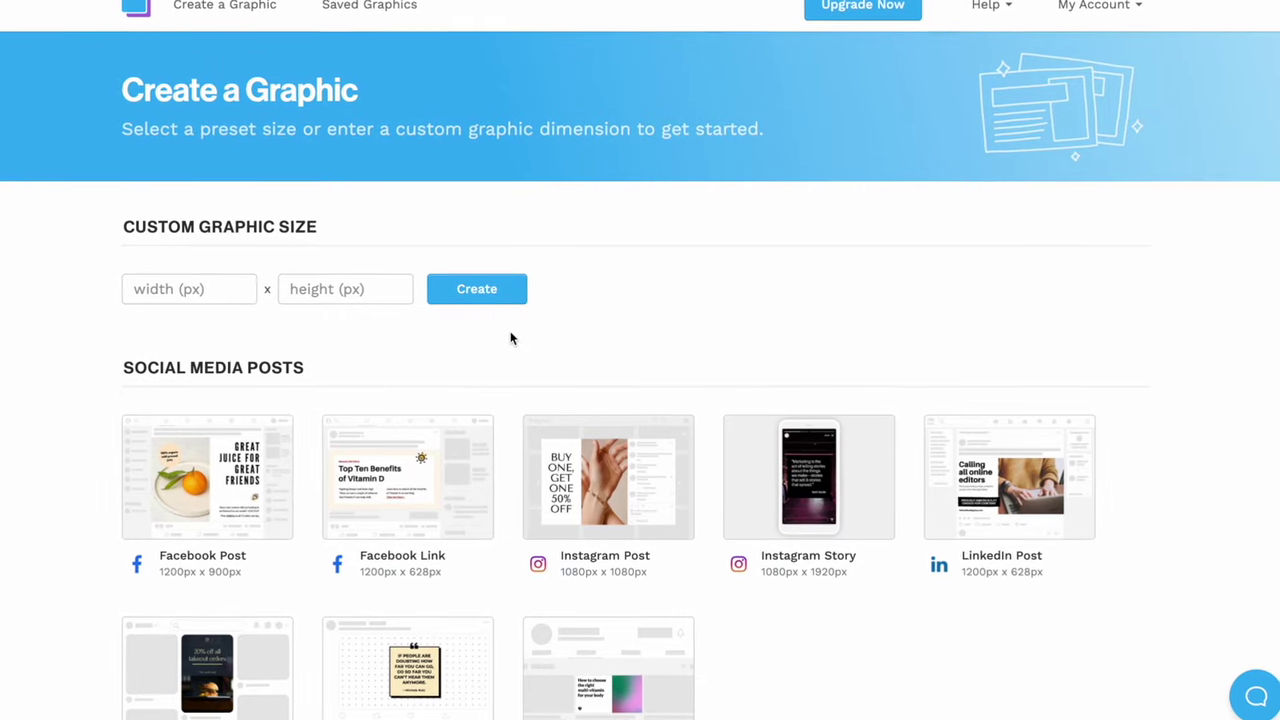
{"action": "scroll", "coordinate": [510, 338], "scroll_direction": "down", "scroll_amount": 11}
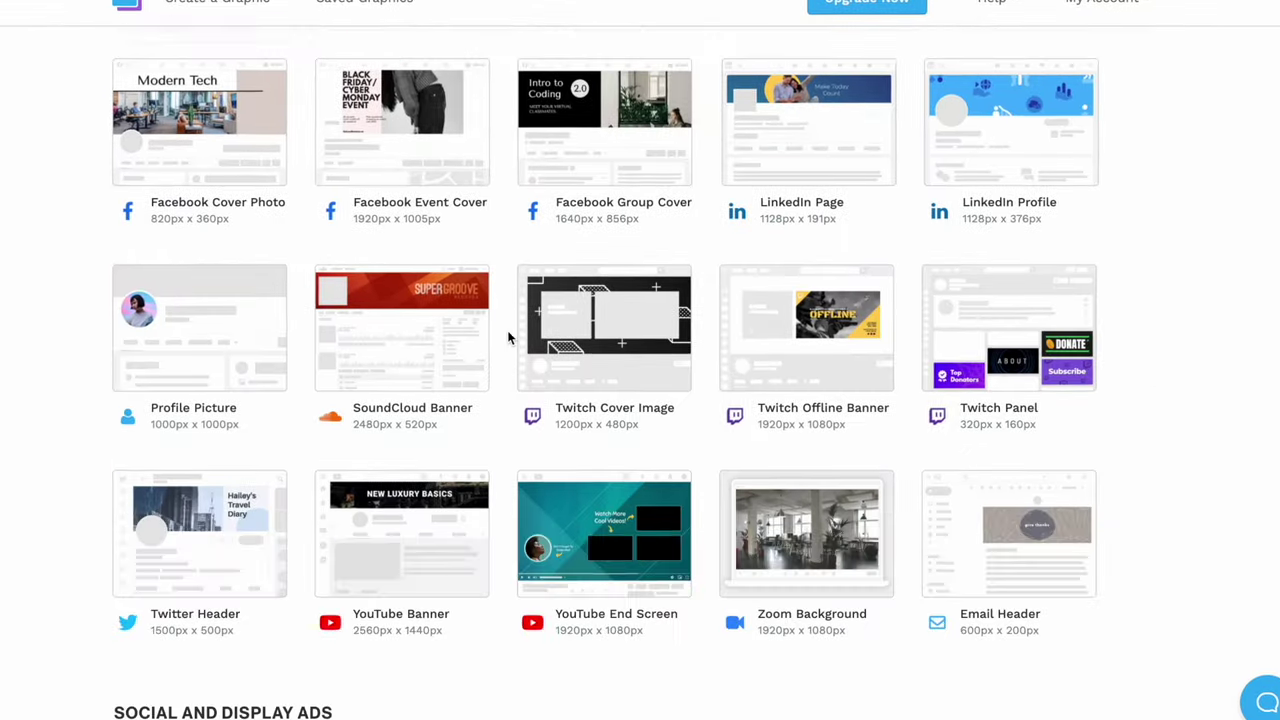
{"action": "scroll", "coordinate": [507, 338], "scroll_direction": "down", "scroll_amount": 5}
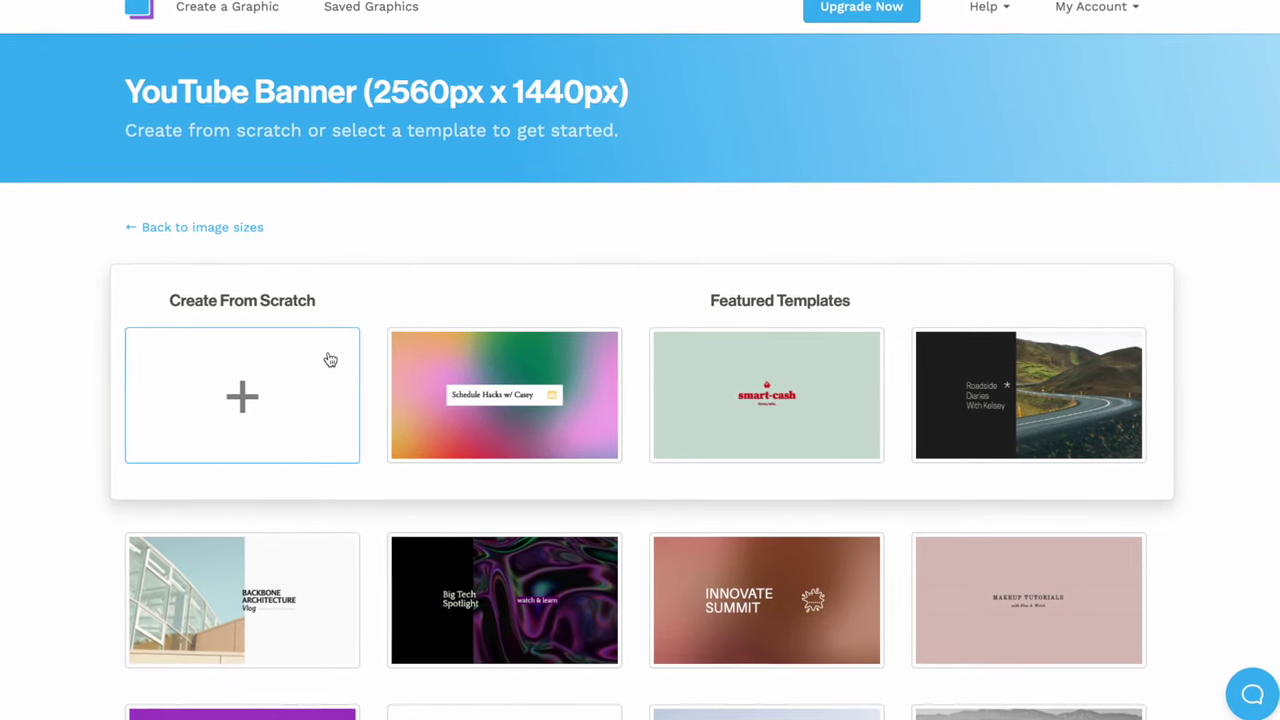
{"action": "left_click", "coordinate": [268, 421]}
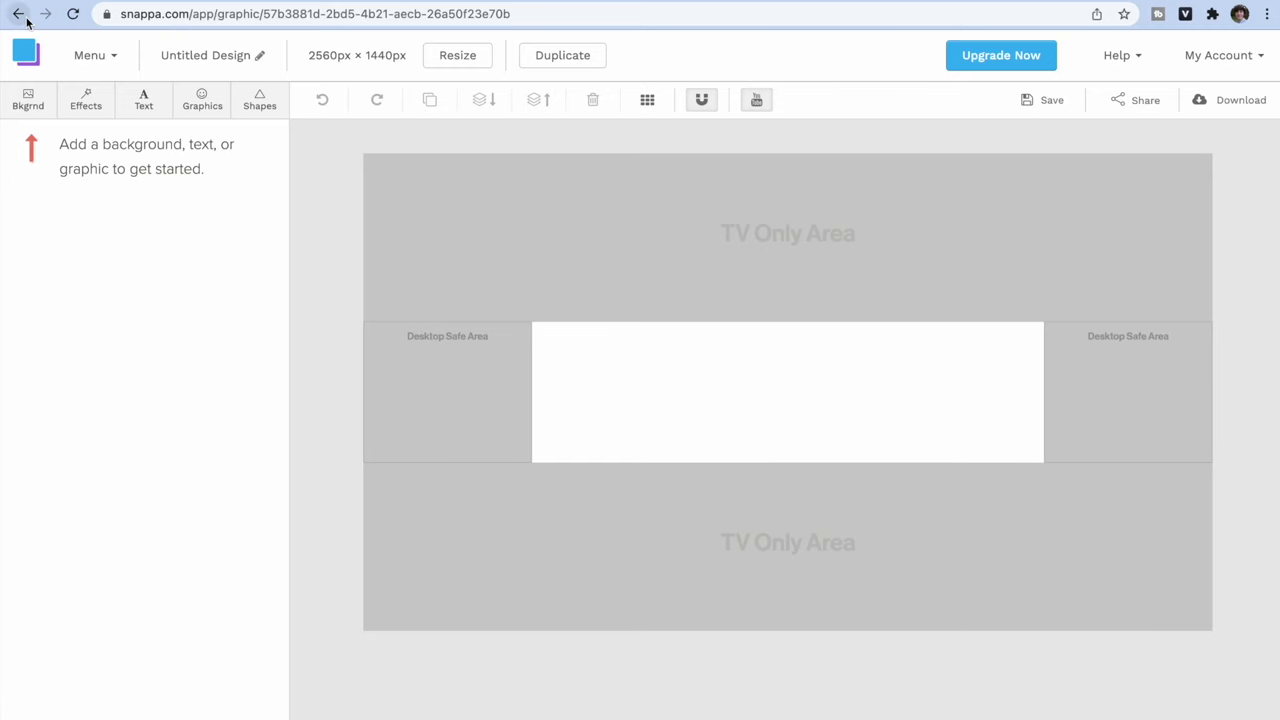
Return to the YouTube Banner templates and open the yellow scribble template with the 'center' badge.
{"action": "left_click", "coordinate": [19, 14]}
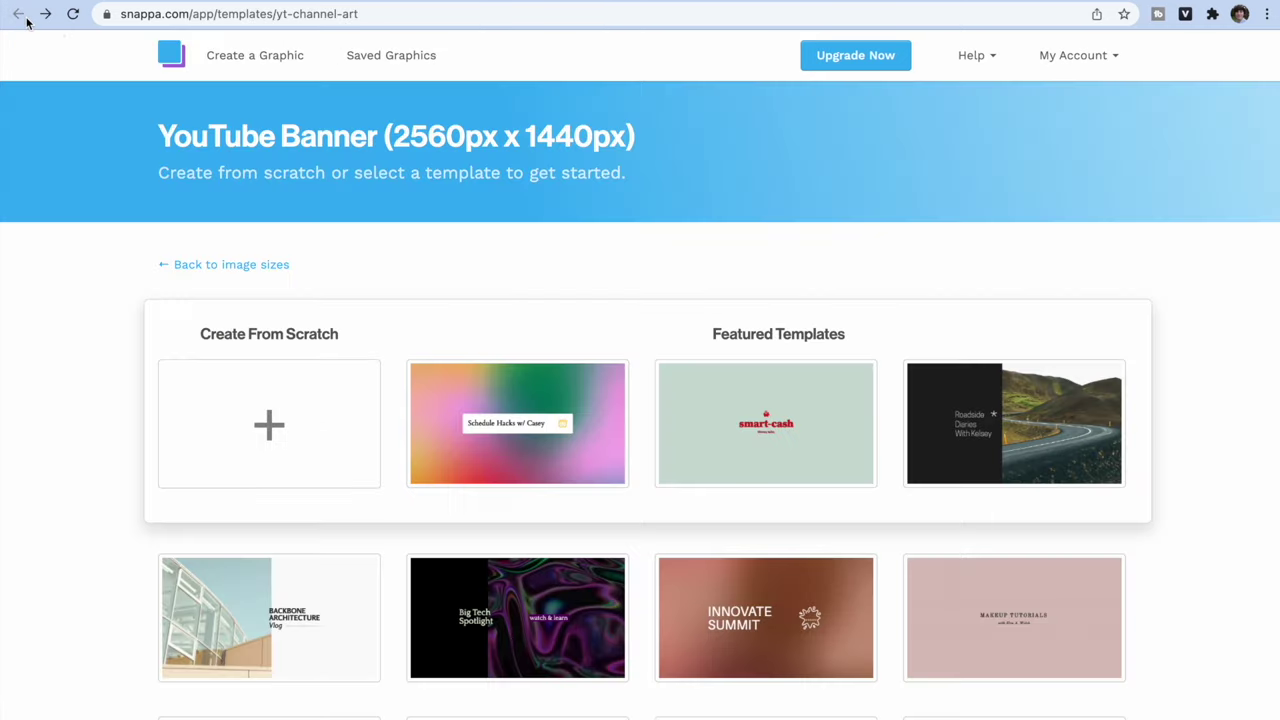
{"action": "scroll", "coordinate": [1204, 666], "scroll_direction": "down", "scroll_amount": 15}
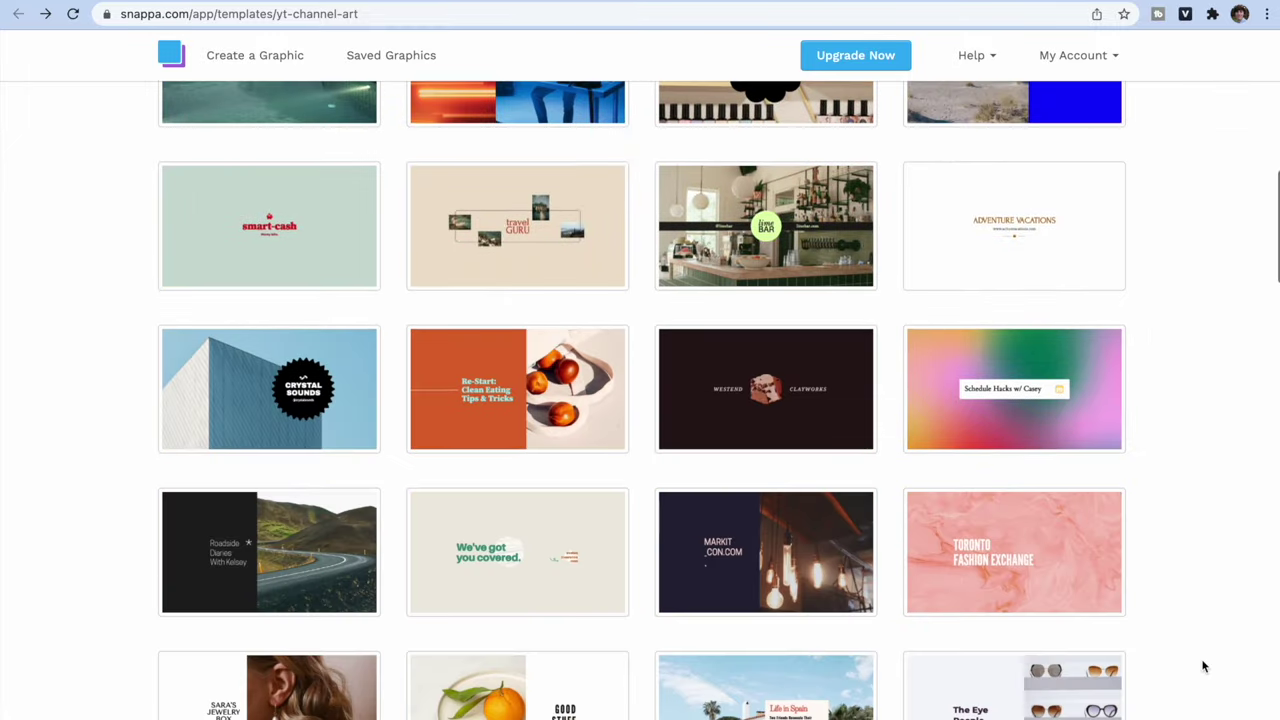
{"action": "scroll", "coordinate": [1204, 666], "scroll_direction": "down", "scroll_amount": 10}
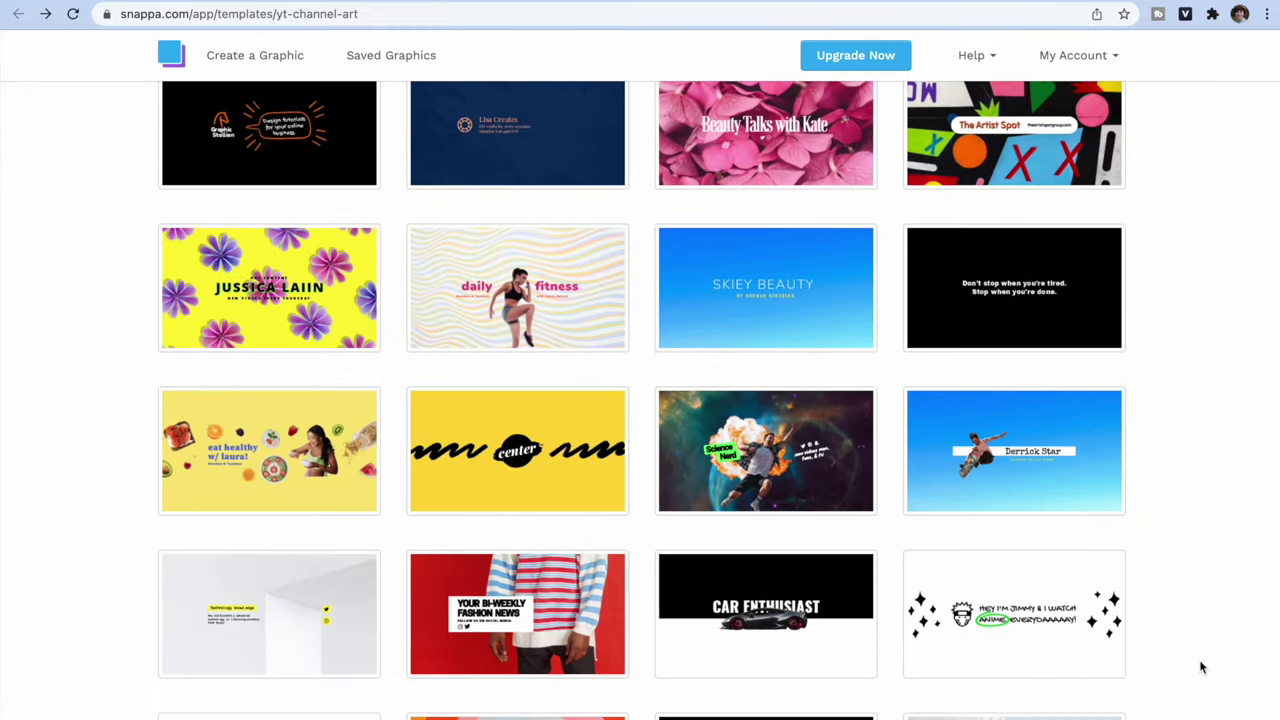
{"action": "left_click", "coordinate": [544, 481]}
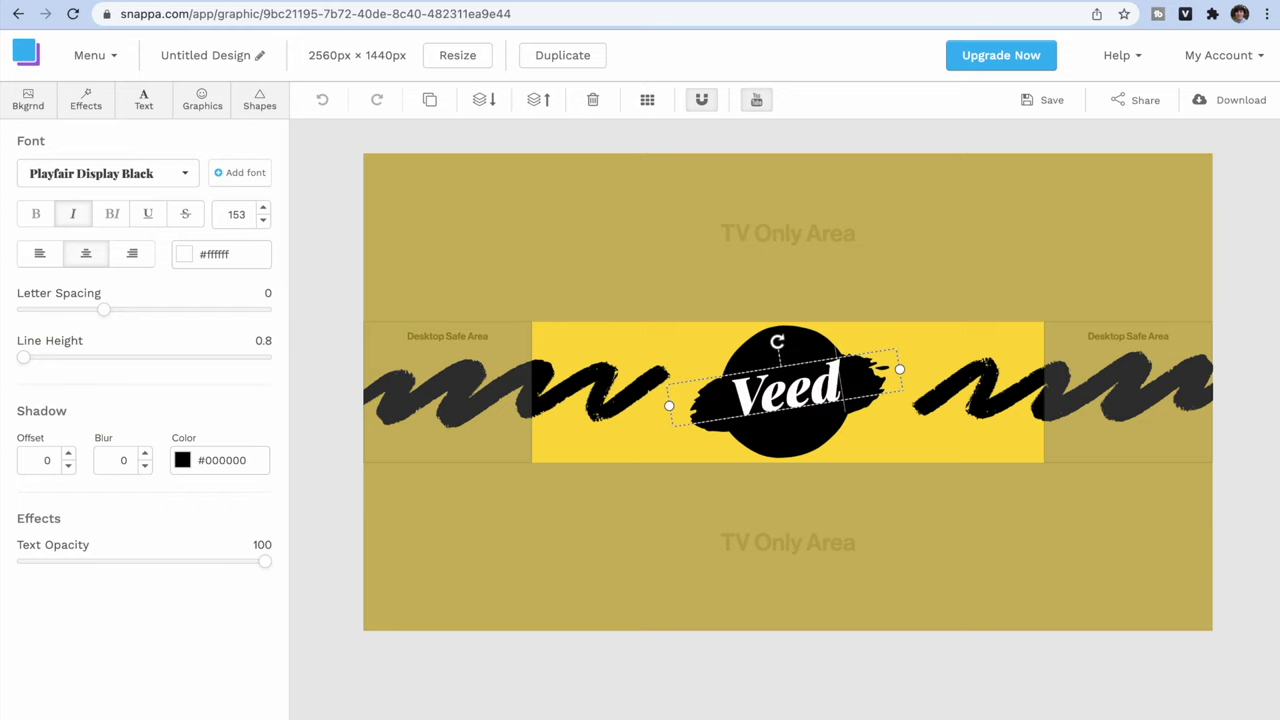
Add a 'Grow Your Youtube Channel' subheading and upload the Shocked Face.png image.
{"action": "left_click", "coordinate": [148, 98]}
{"action": "left_click", "coordinate": [175, 232]}
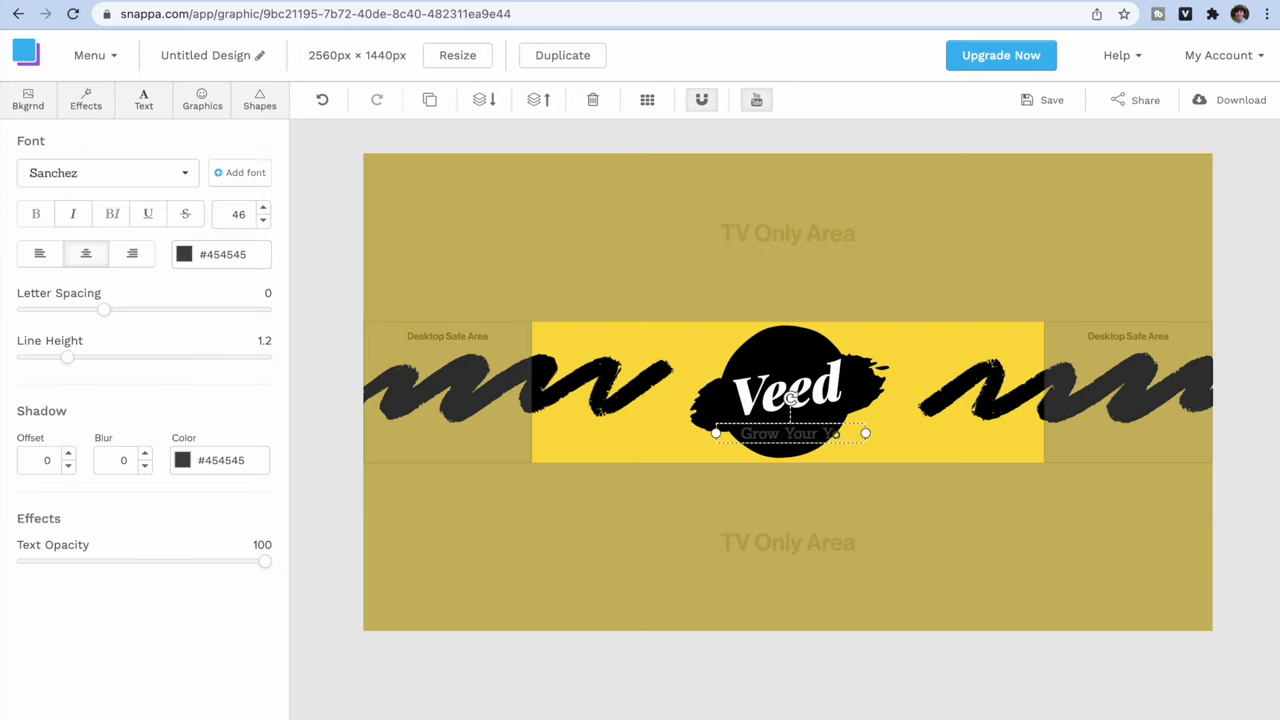
{"action": "left_click", "coordinate": [203, 97]}
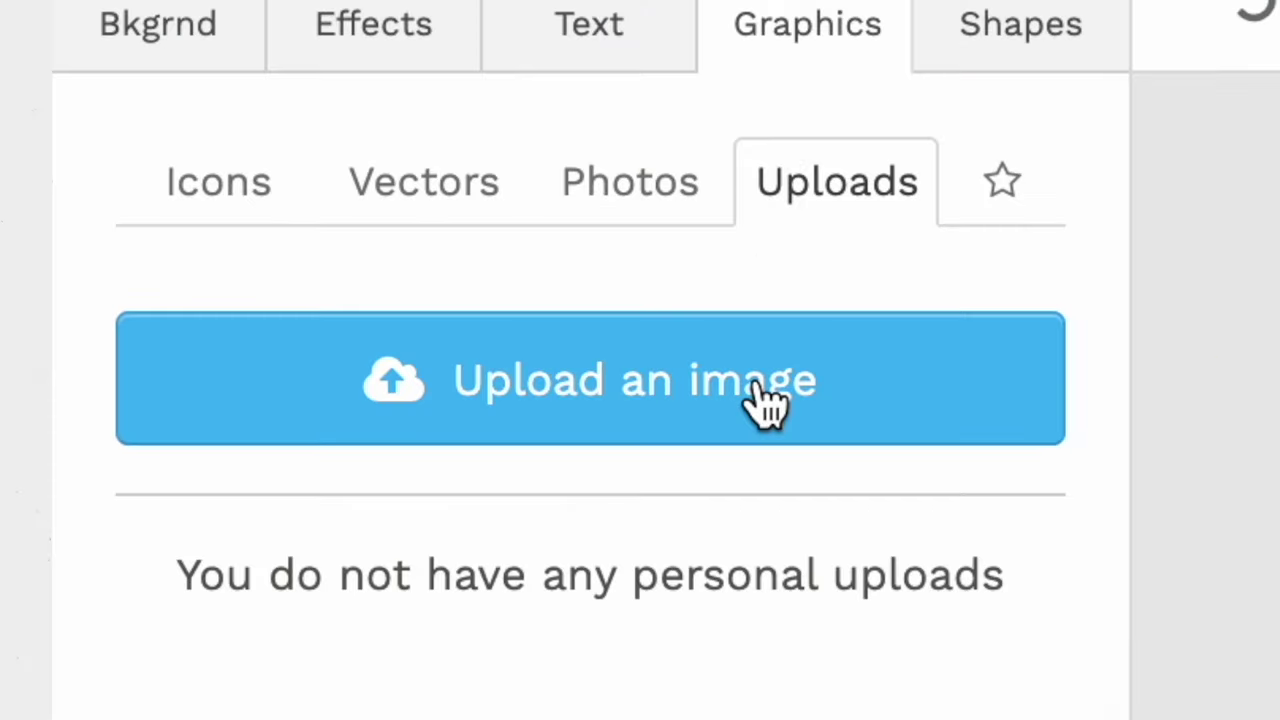
{"action": "left_click", "coordinate": [768, 402]}
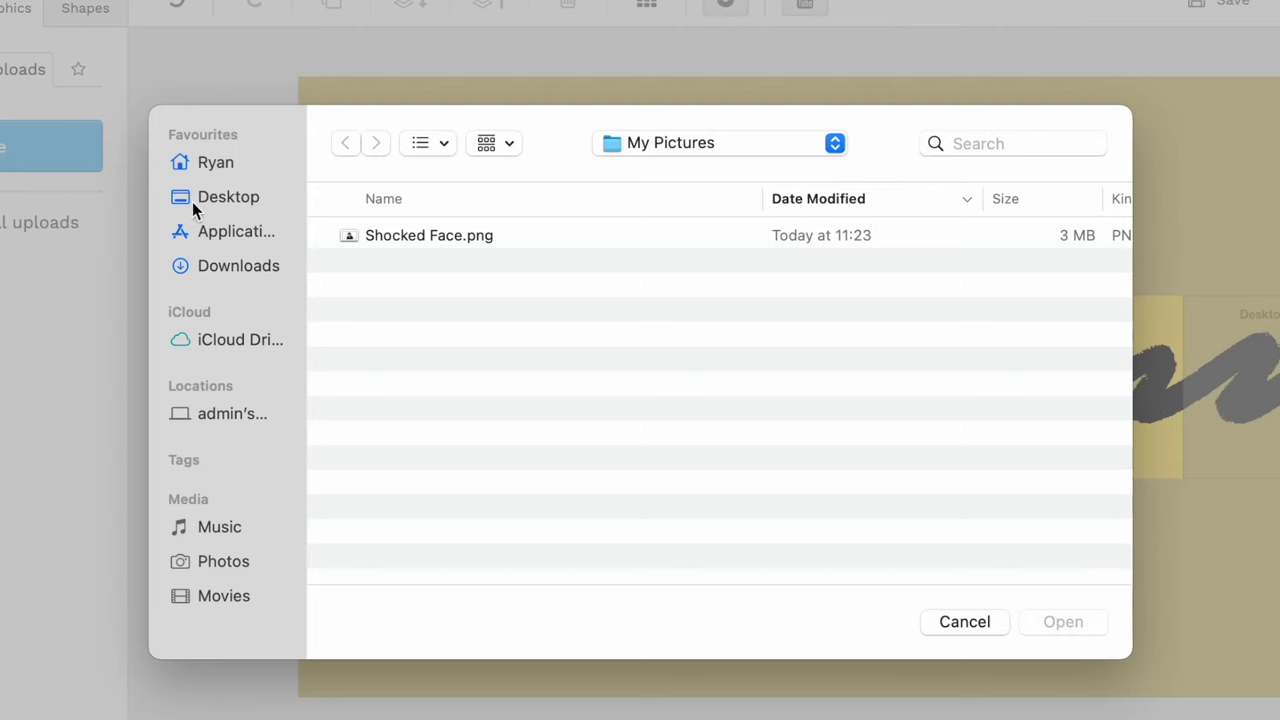
{"action": "left_click", "coordinate": [527, 235]}
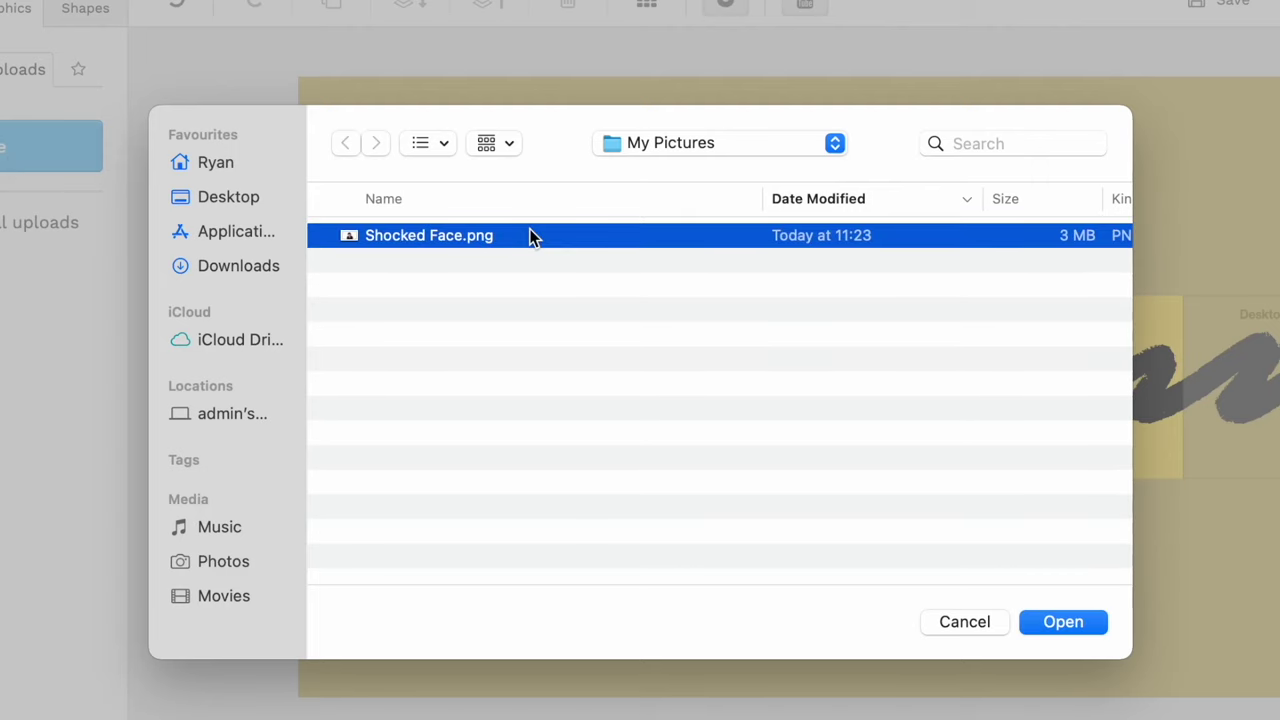
{"action": "left_click", "coordinate": [1094, 628]}
Place the shocked-face photo on the banner, shrink it and move it over the Veed badge.
{"action": "left_click", "coordinate": [96, 293]}
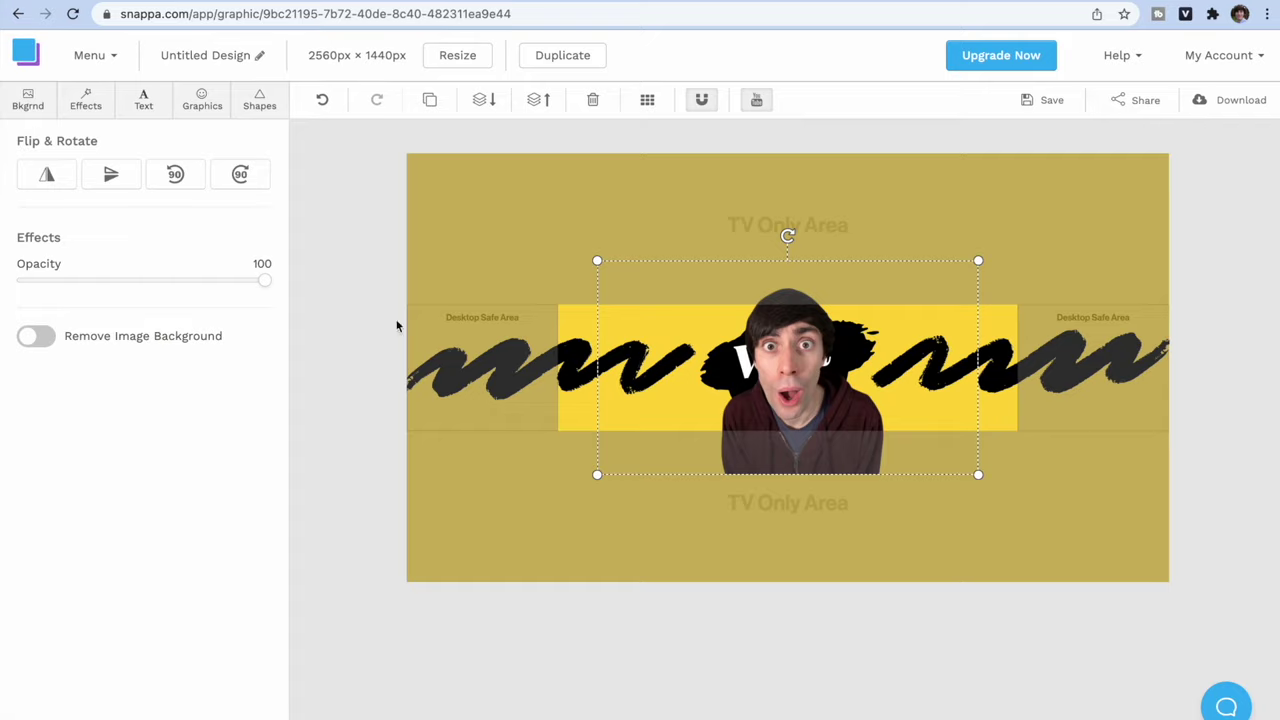
{"action": "left_click_drag", "start_coordinate": [788, 380], "coordinate": [928, 386]}
{"action": "left_click_drag", "start_coordinate": [1120, 266], "coordinate": [1002, 329]}
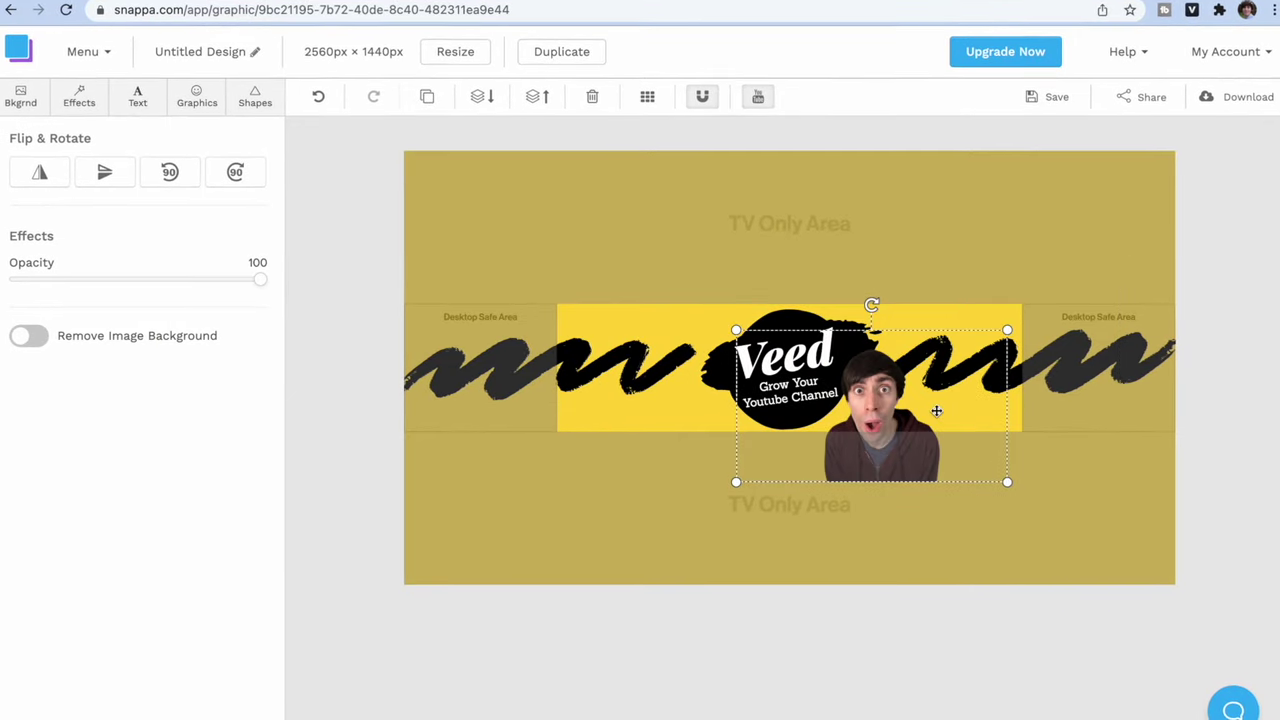
{"action": "left_click_drag", "start_coordinate": [936, 411], "coordinate": [986, 373]}
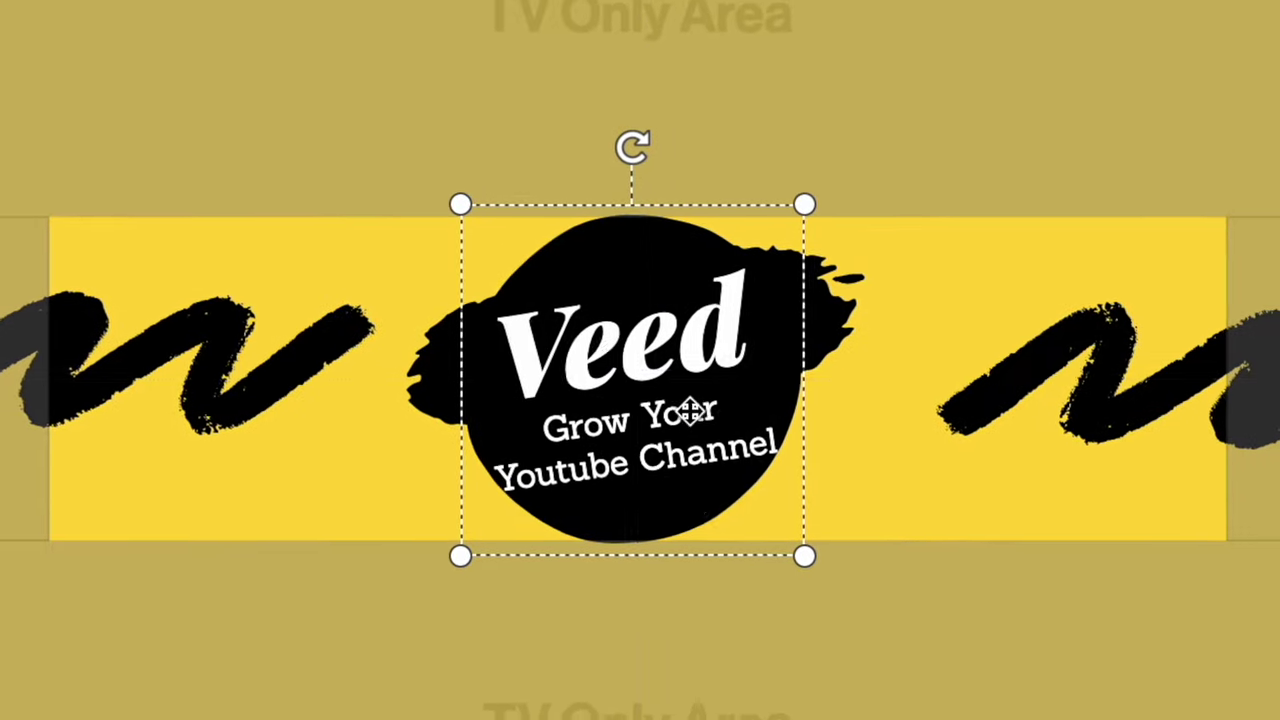
Edit the subheading so 'Grow Your Youtube Channel' sits in white on two lines under Veed.
{"action": "left_click", "coordinate": [663, 423]}
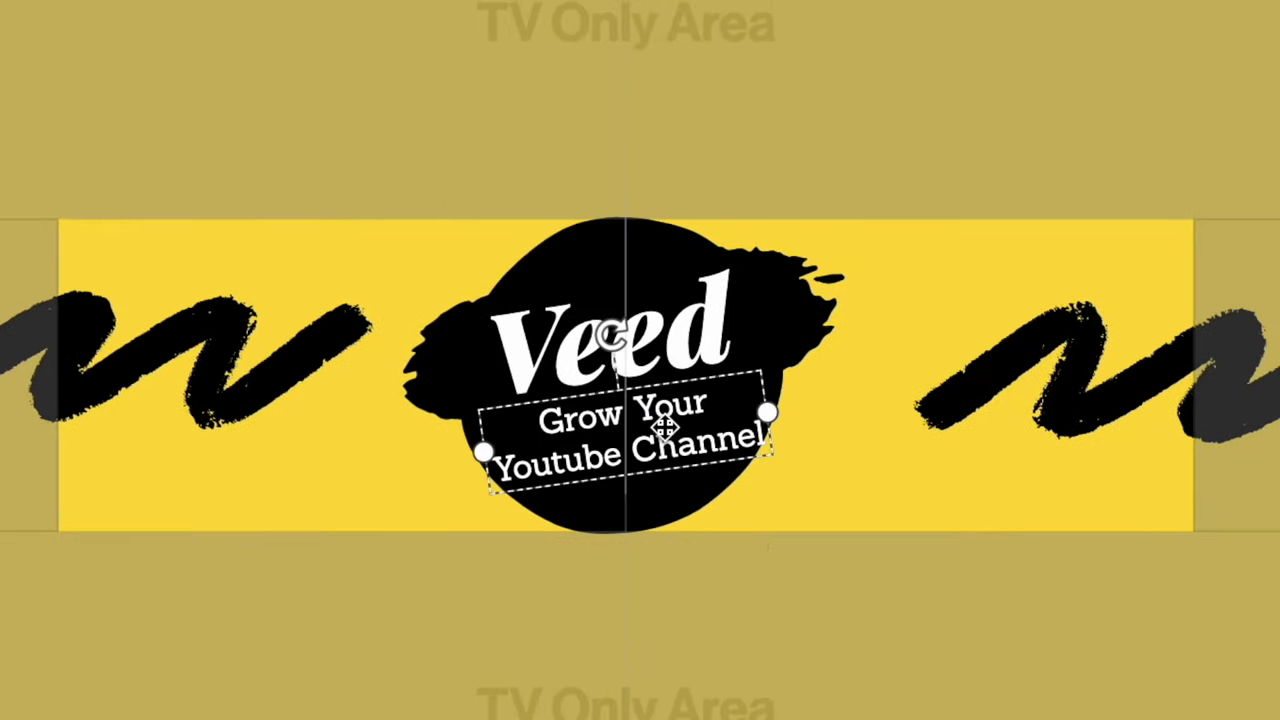
{"action": "double_click", "coordinate": [620, 430]}
{"action": "key", "text": "Escape"}
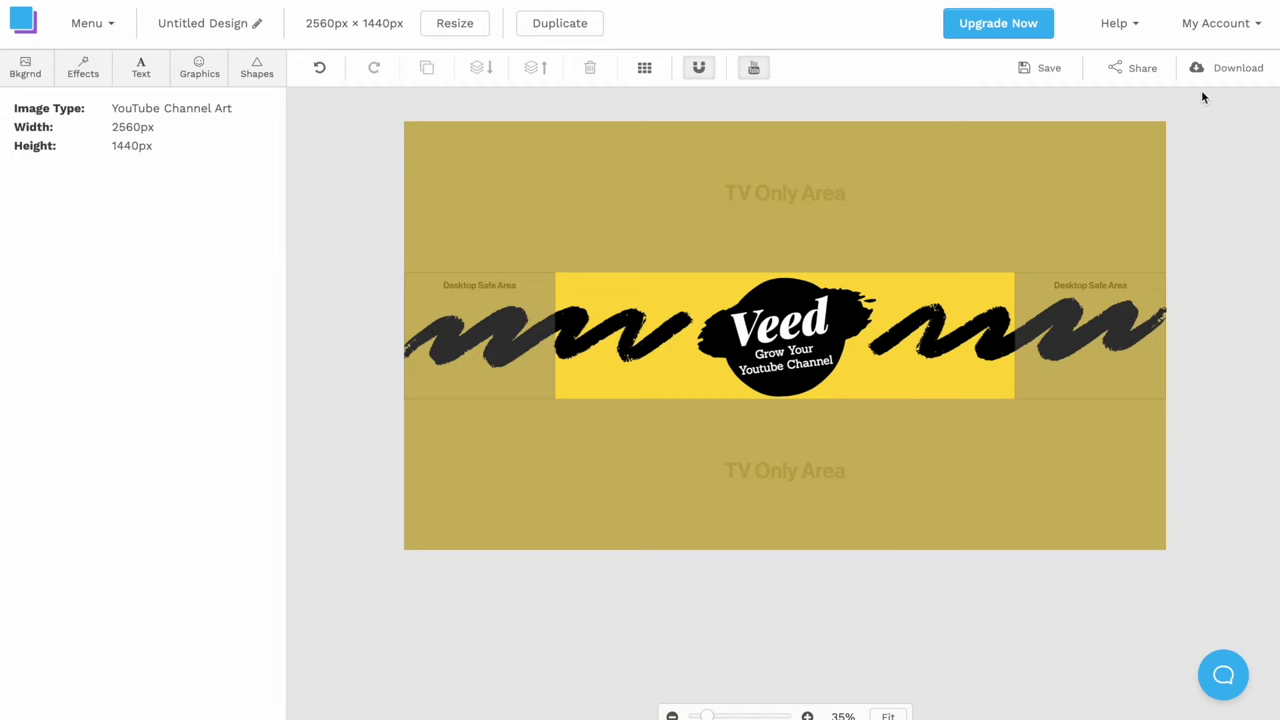
Download the banner as a Web optimized JPG.
{"action": "left_click", "coordinate": [1240, 70]}
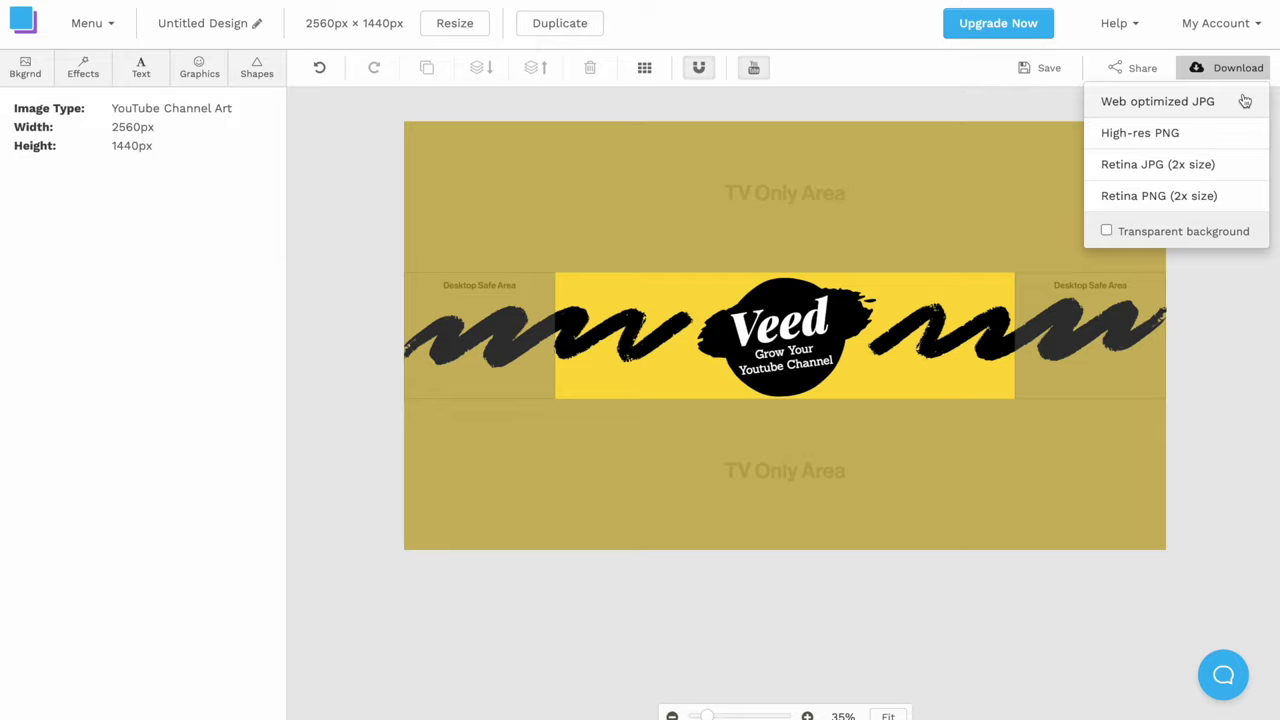
{"action": "left_click", "coordinate": [1245, 101]}
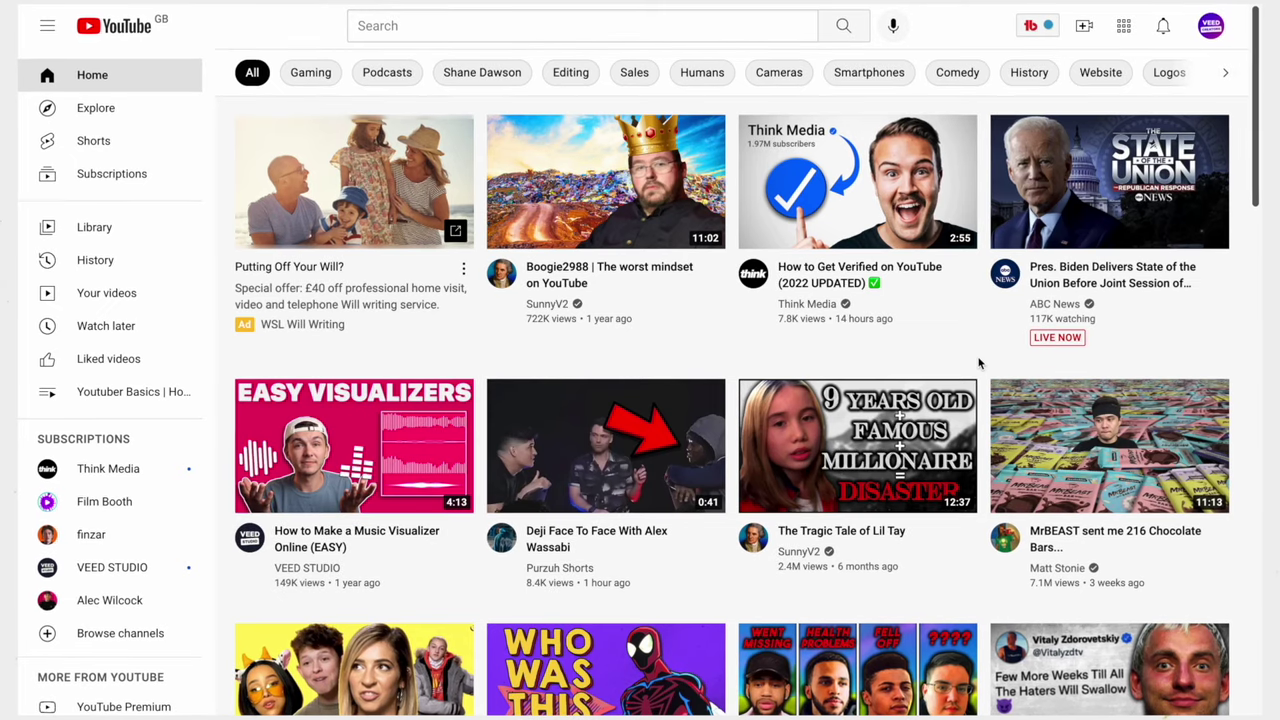
Go to Your channel from the account menu and open its Customize channel settings.
{"action": "left_click", "coordinate": [1220, 22]}
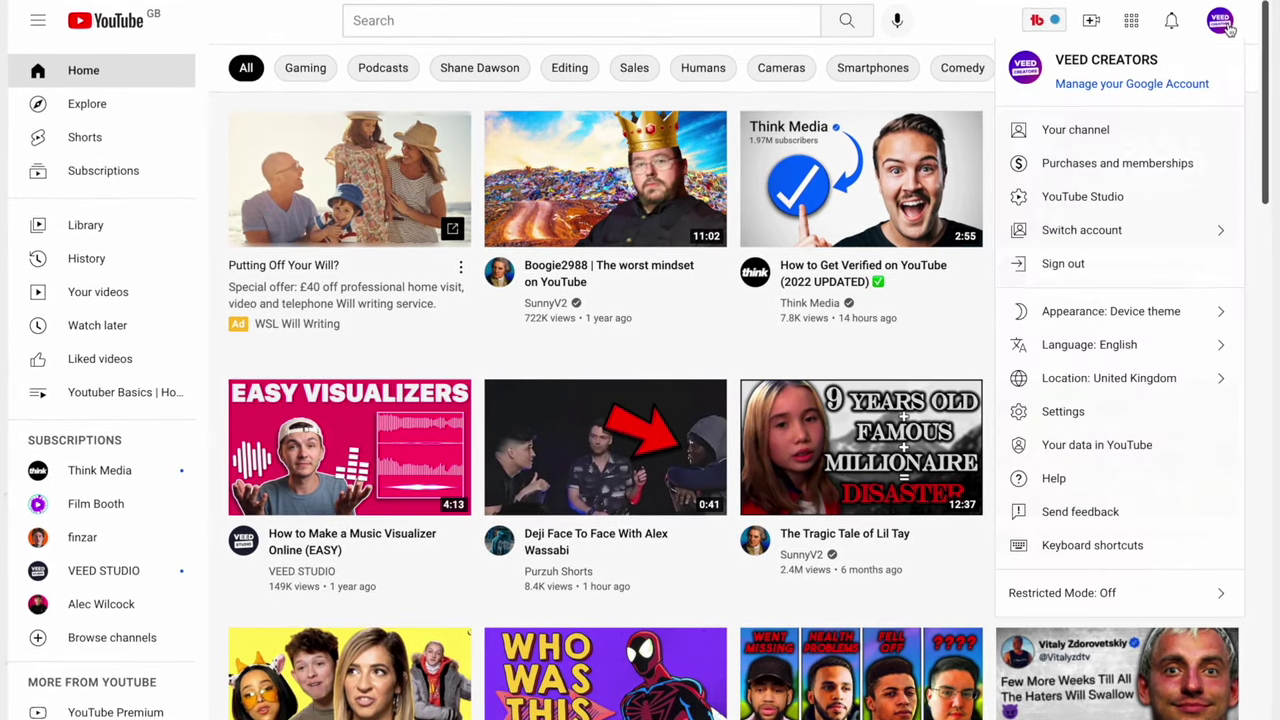
{"action": "left_click", "coordinate": [1183, 131]}
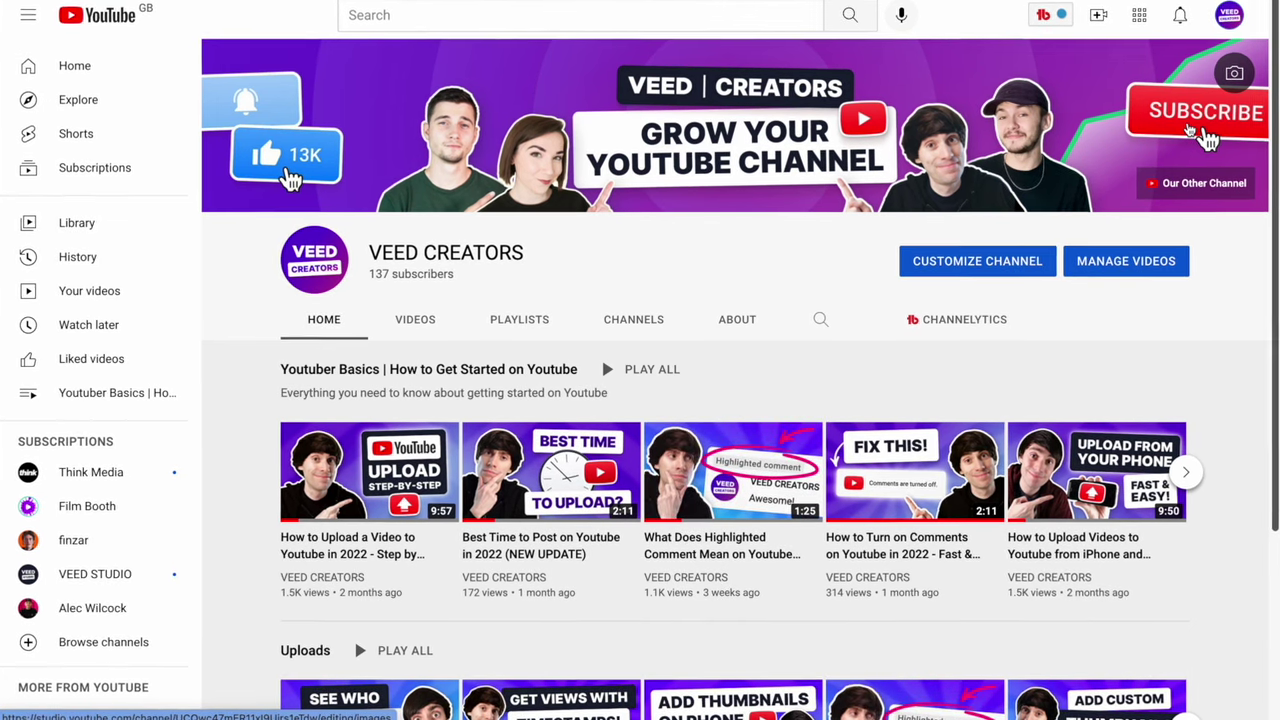
{"action": "left_click", "coordinate": [1030, 262]}
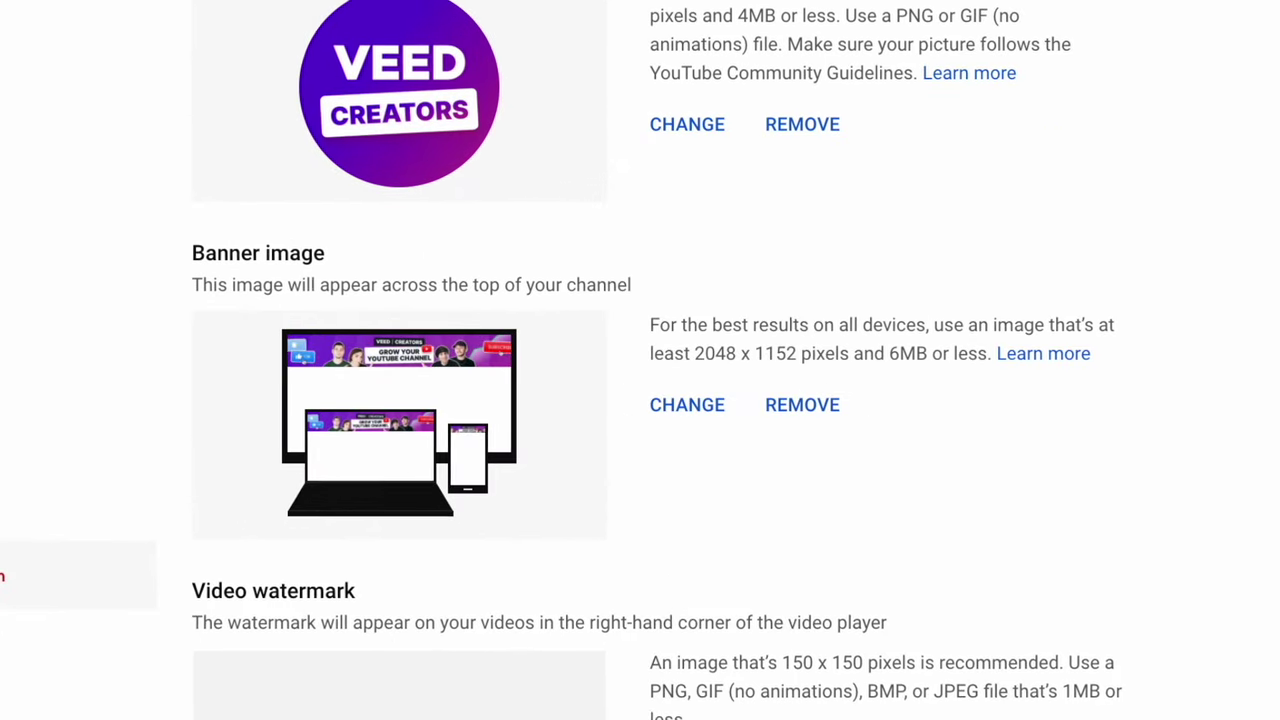
Replace the banner image with My Banner Design.jpg and accept the crop with DONE.
{"action": "left_click", "coordinate": [700, 408]}
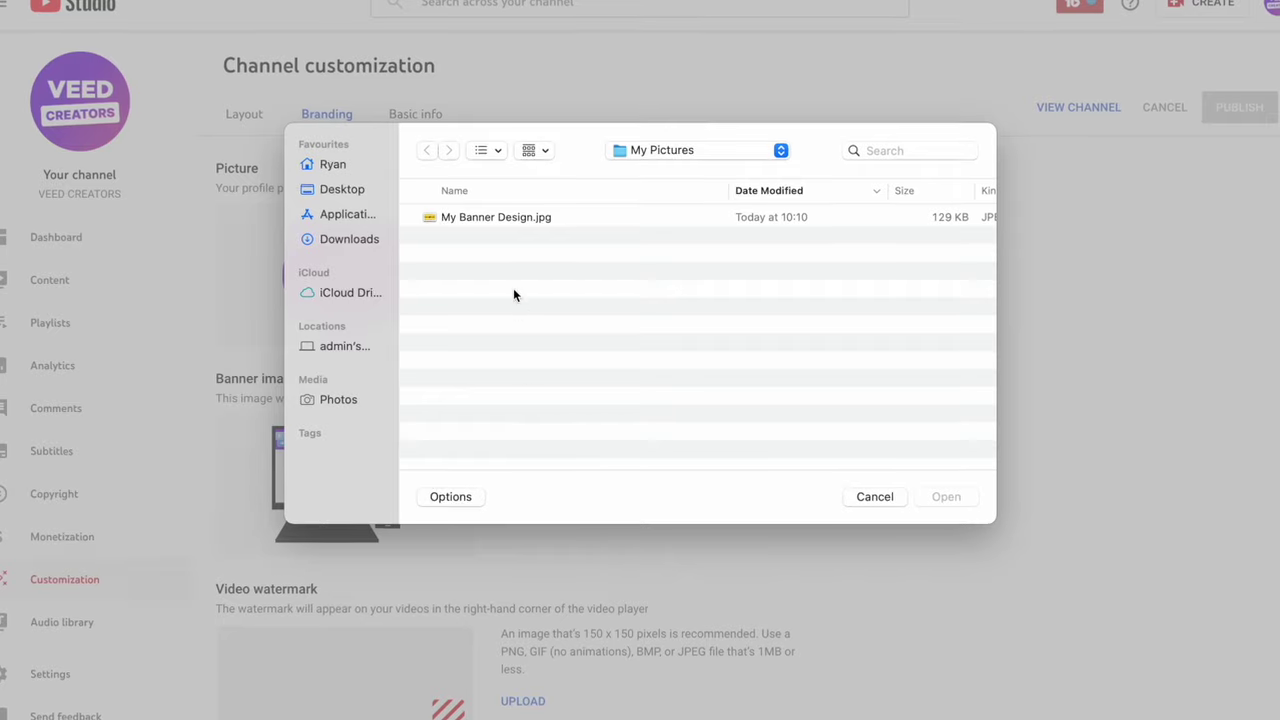
{"action": "left_click", "coordinate": [509, 218]}
{"action": "left_click", "coordinate": [950, 498]}
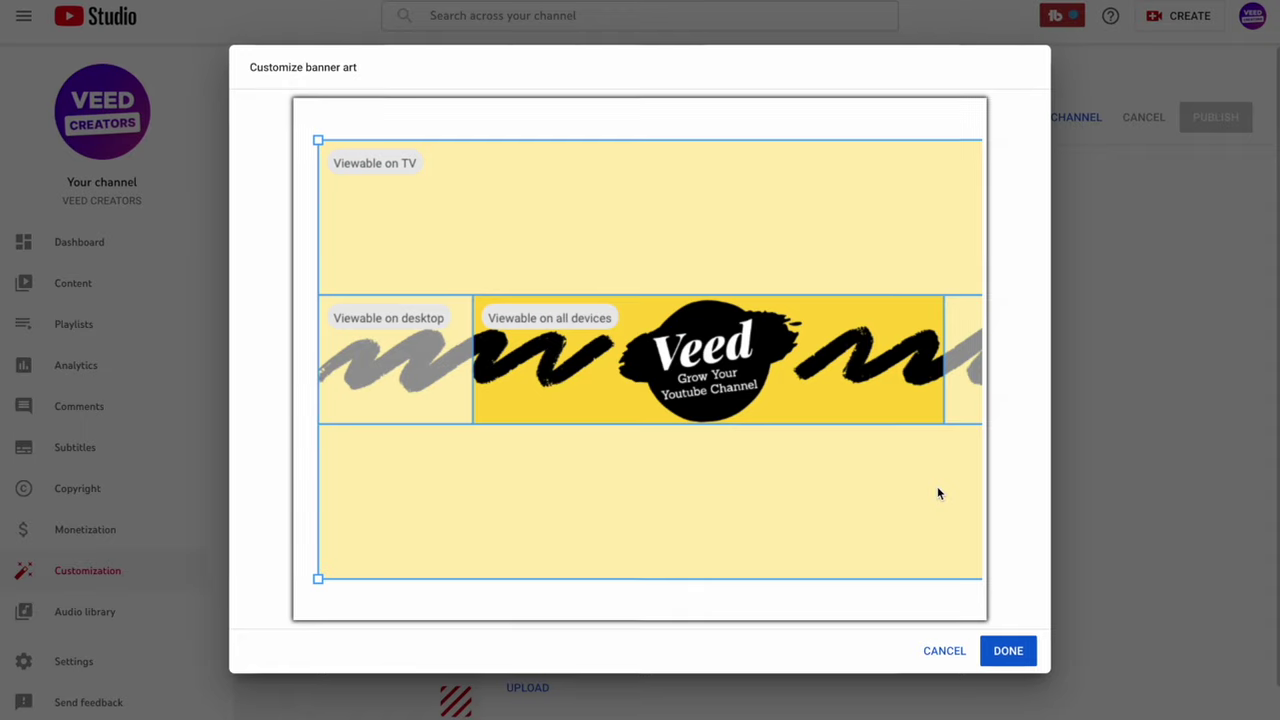
{"action": "mouse_move", "coordinate": [368, 162]}
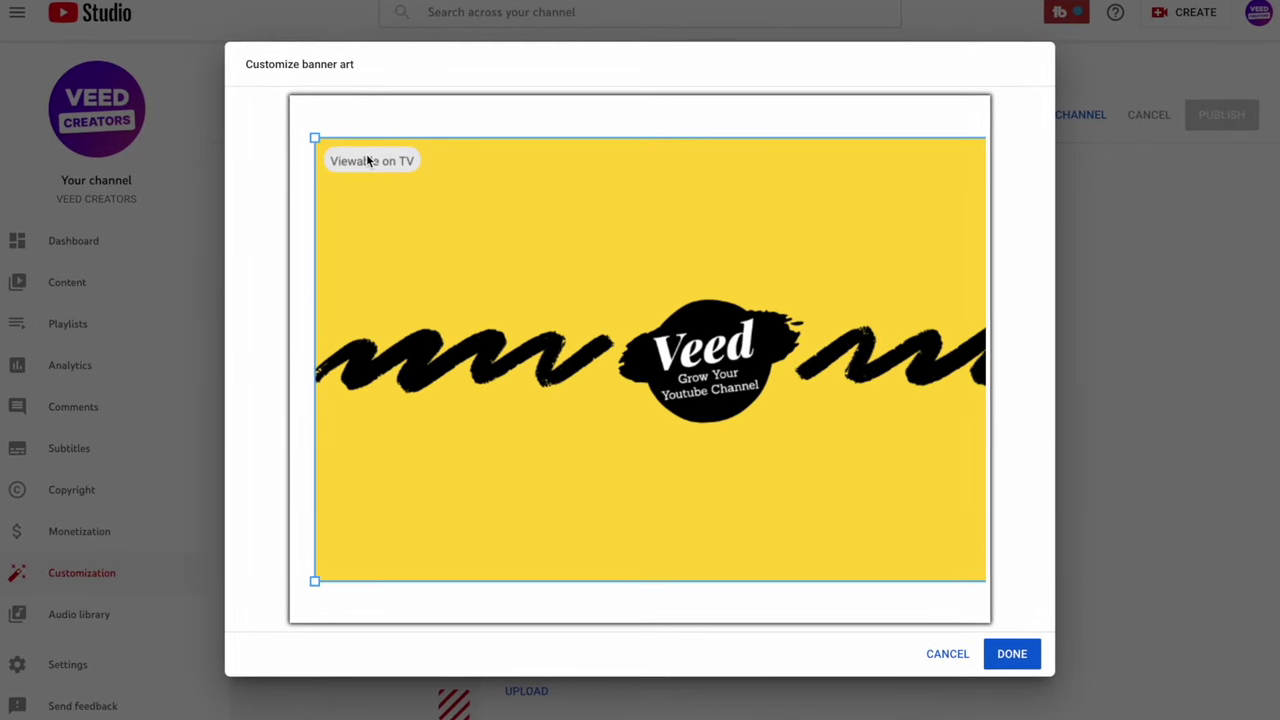
{"action": "mouse_move", "coordinate": [405, 318]}
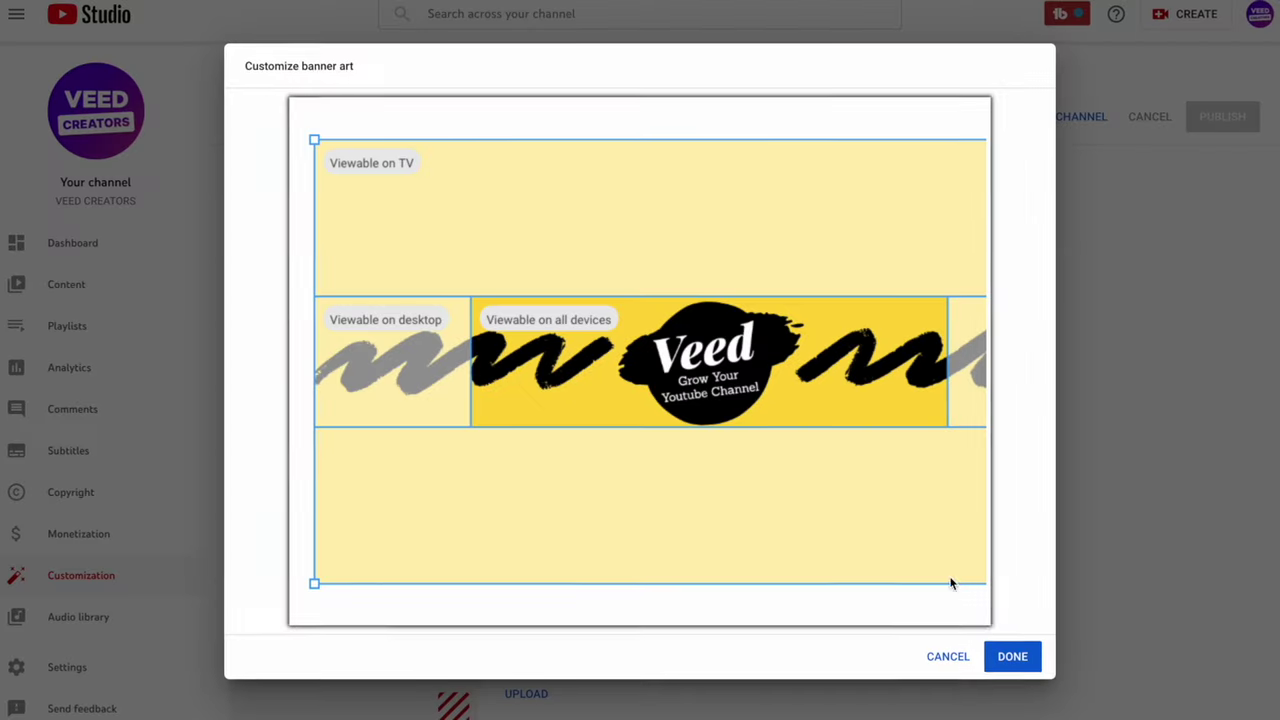
{"action": "left_click", "coordinate": [1012, 656]}
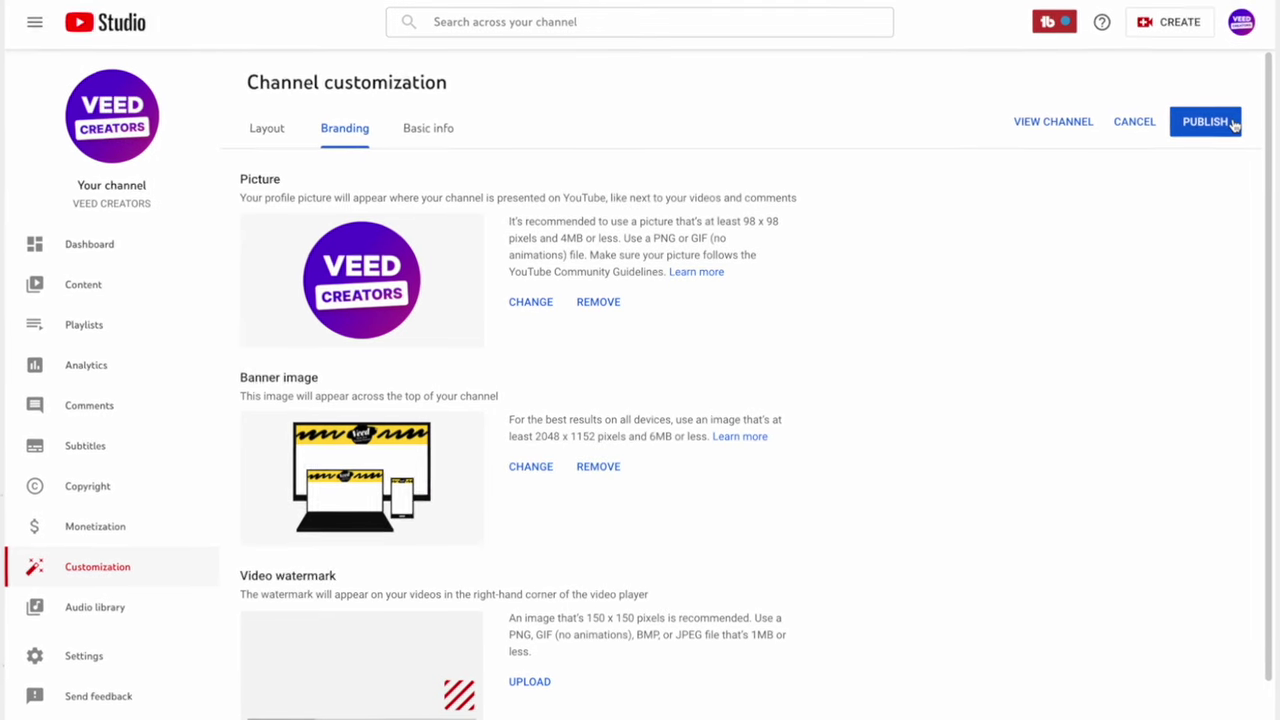